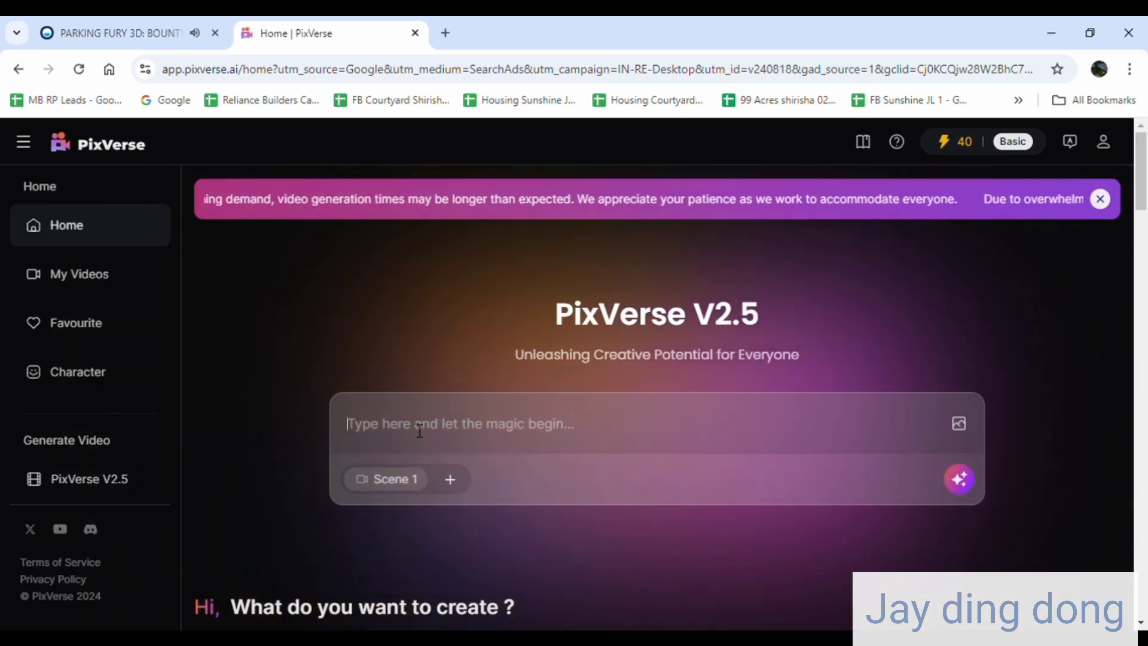
Step: Generate a video from the prompt "a boy walking on path at sunset time in a city"
{"action": "left_click", "coordinate": [420, 431]}
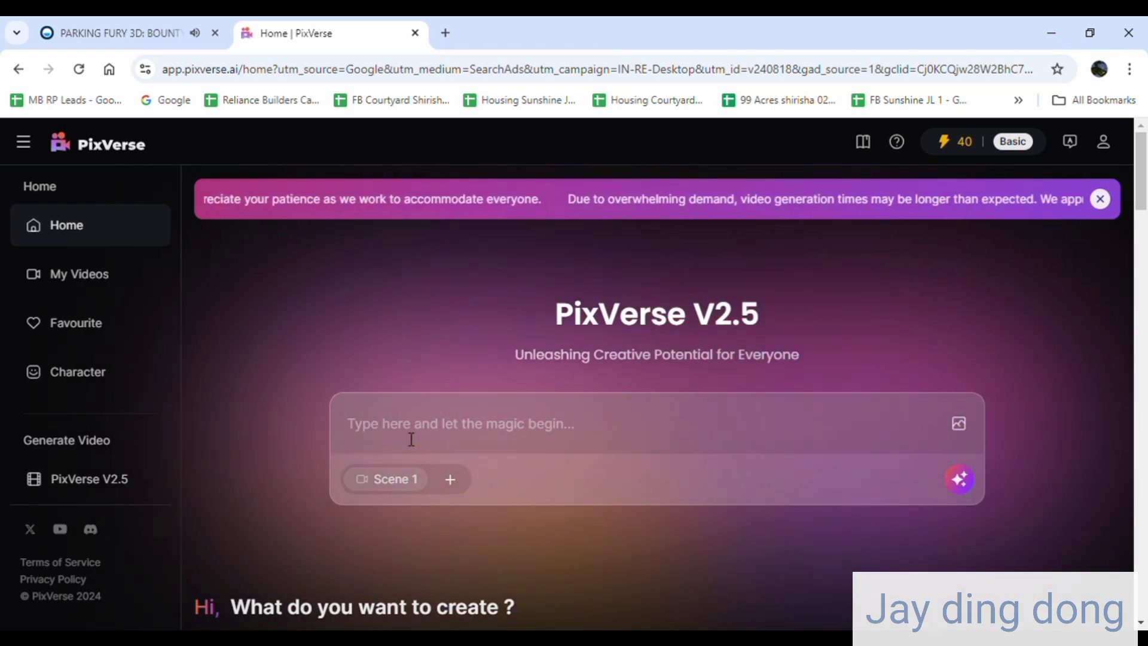
{"action": "type", "text": "a boy"}
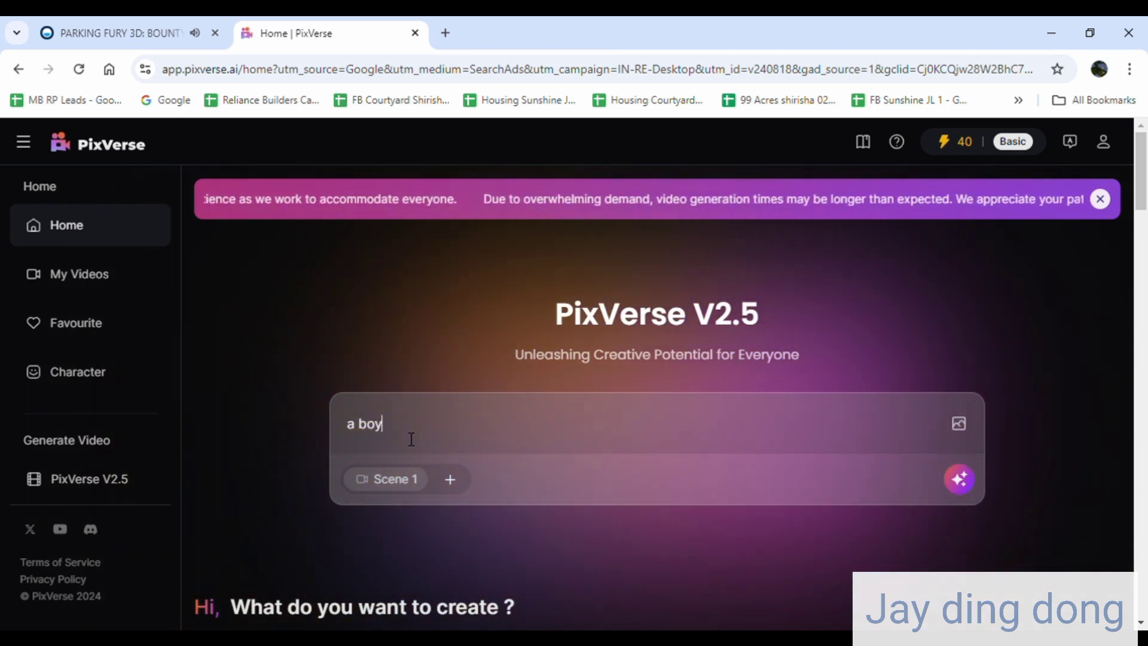
{"action": "type", "text": " walk"}
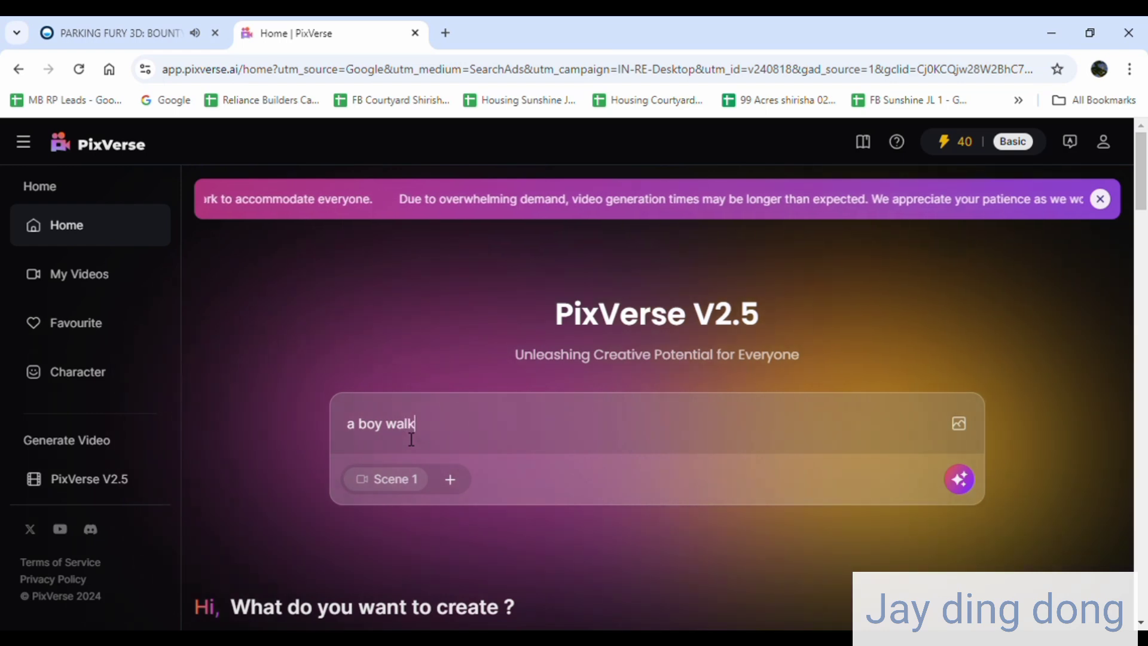
{"action": "type", "text": "ing "}
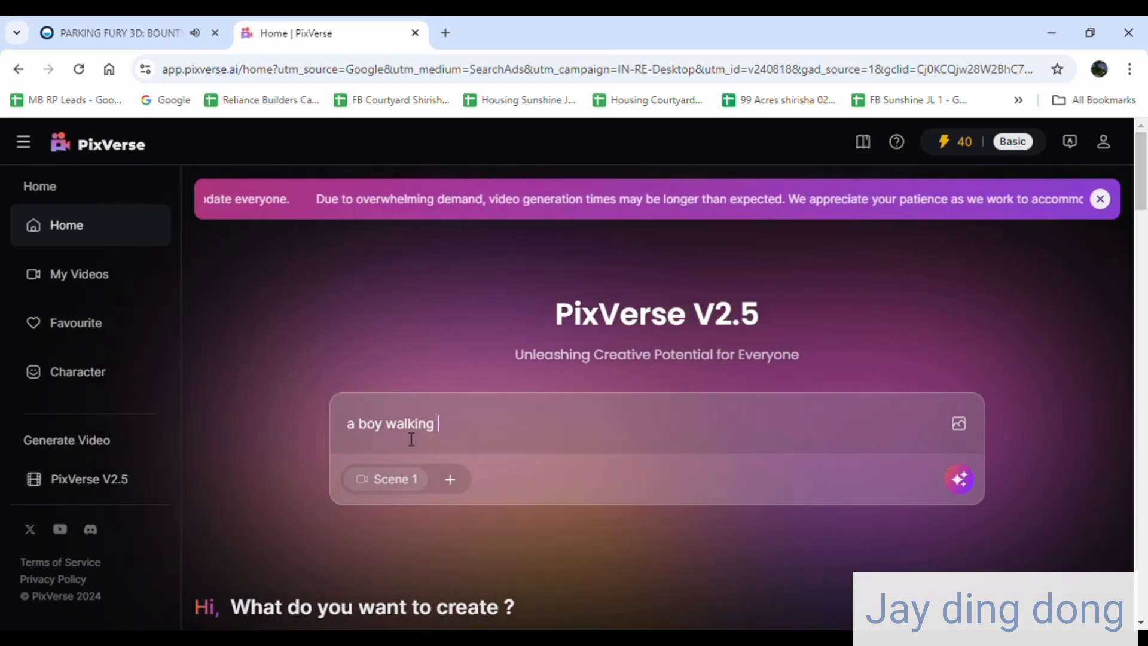
{"action": "type", "text": "on "}
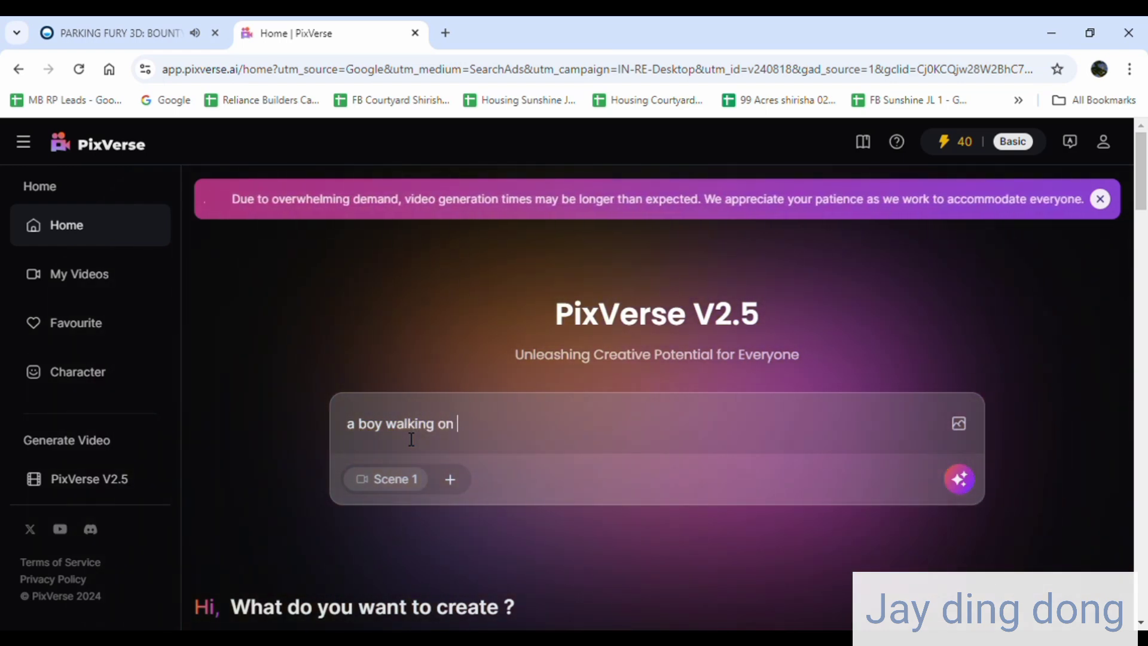
{"action": "type", "text": "path"}
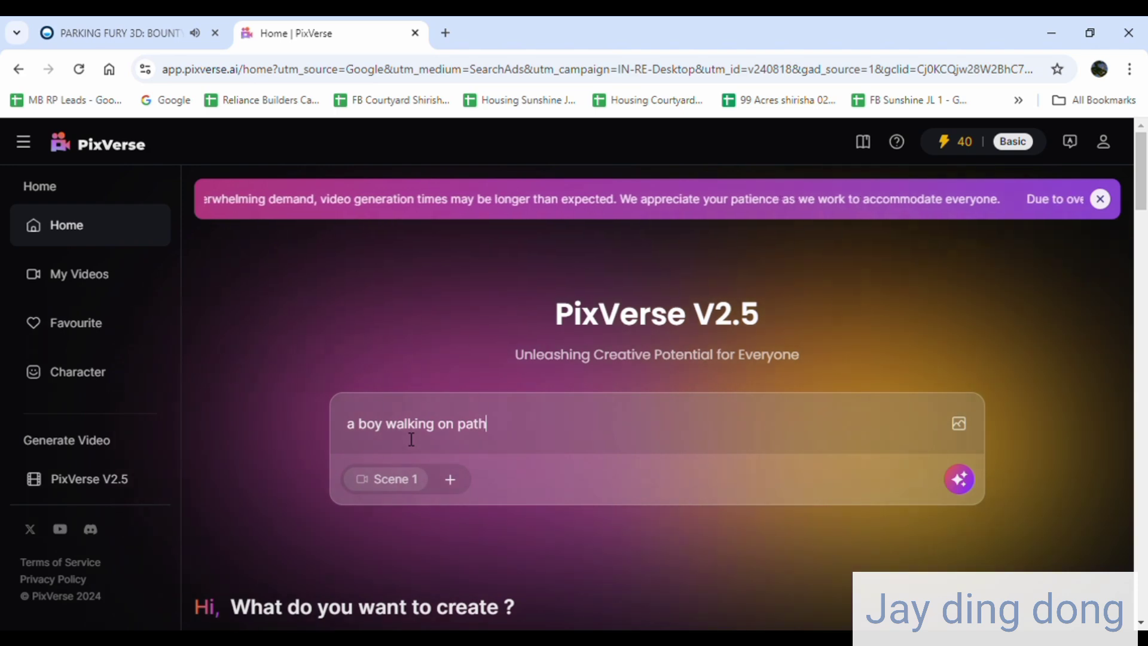
{"action": "type", "text": " at "}
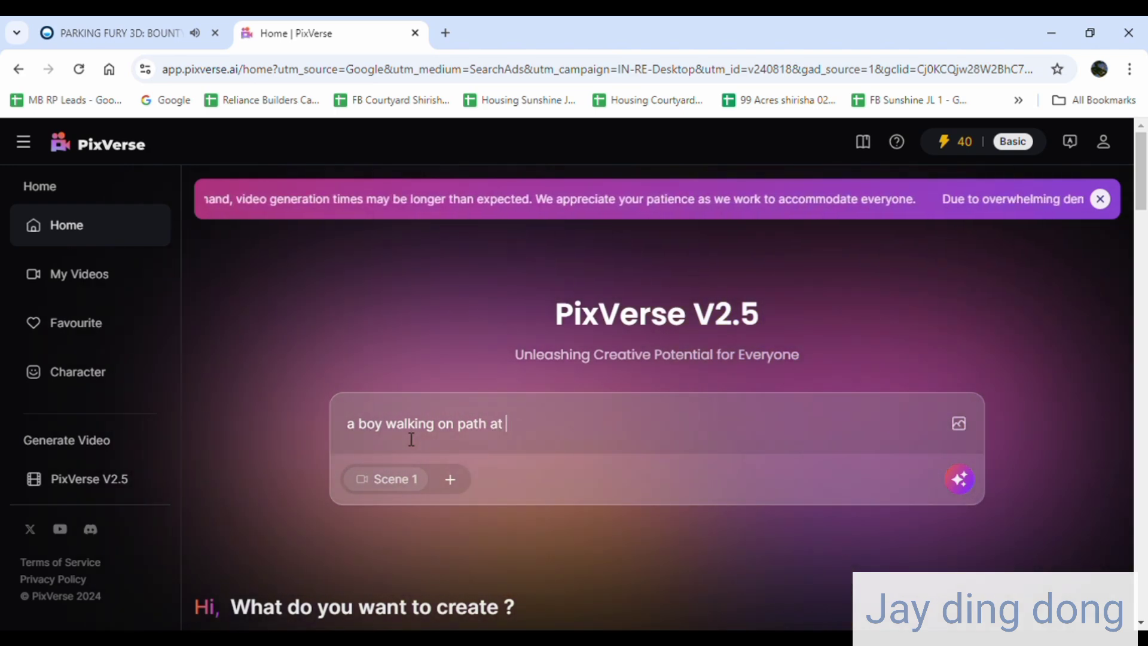
{"action": "type", "text": "sunse"}
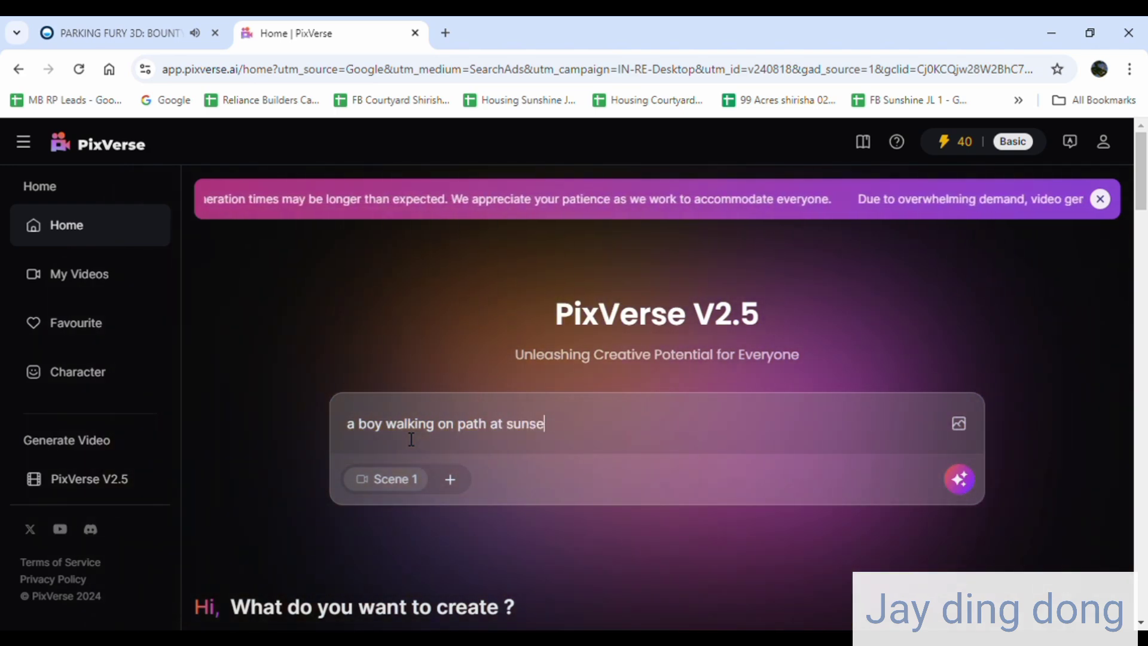
{"action": "type", "text": "t"}
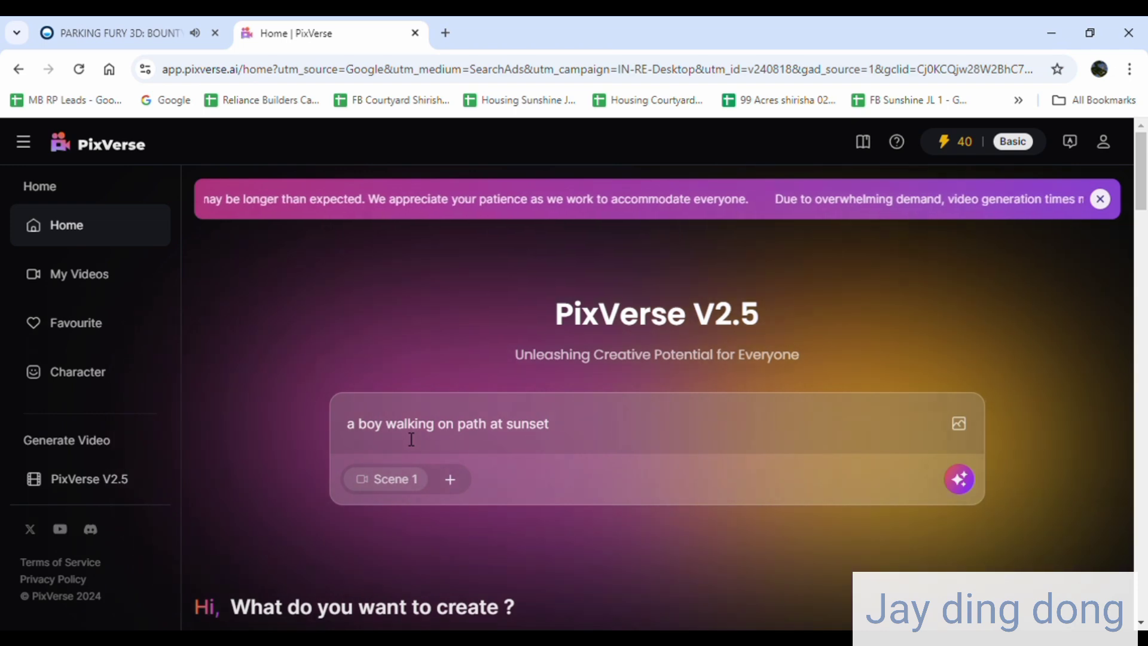
{"action": "type", "text": " time"}
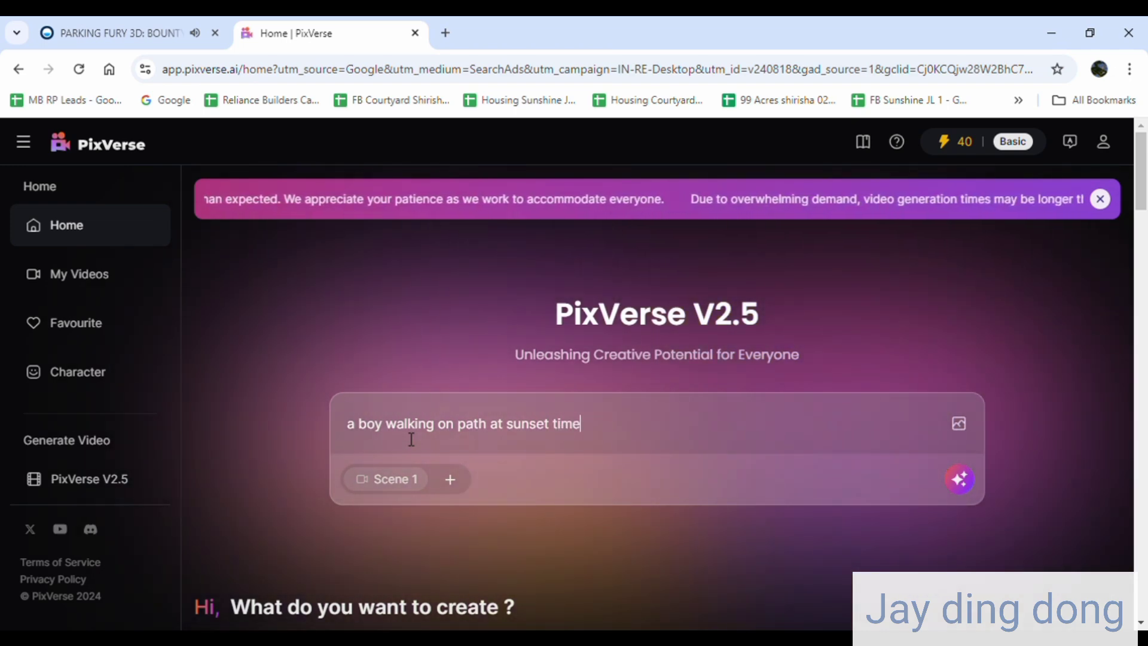
{"action": "type", "text": " in "}
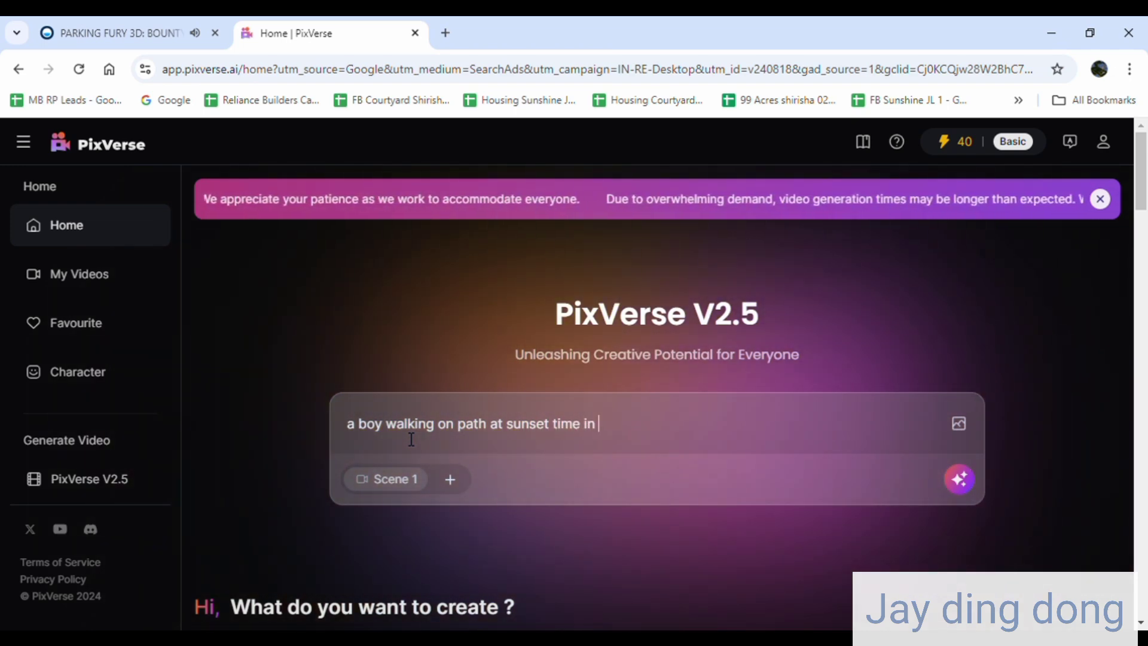
{"action": "type", "text": "a "}
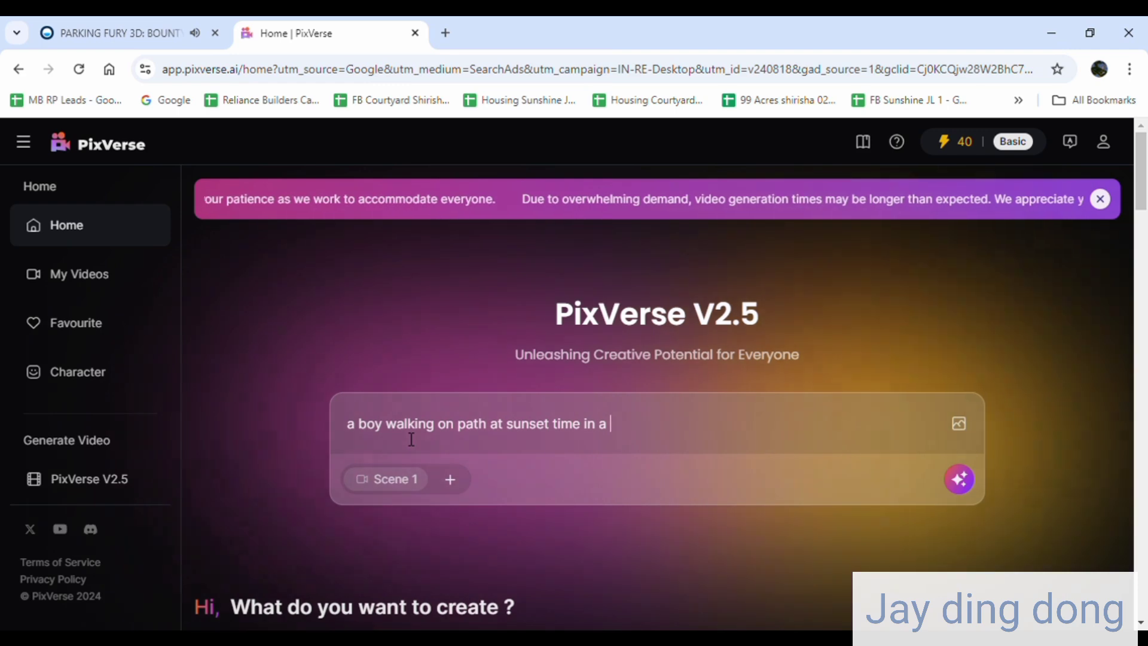
{"action": "type", "text": "c"}
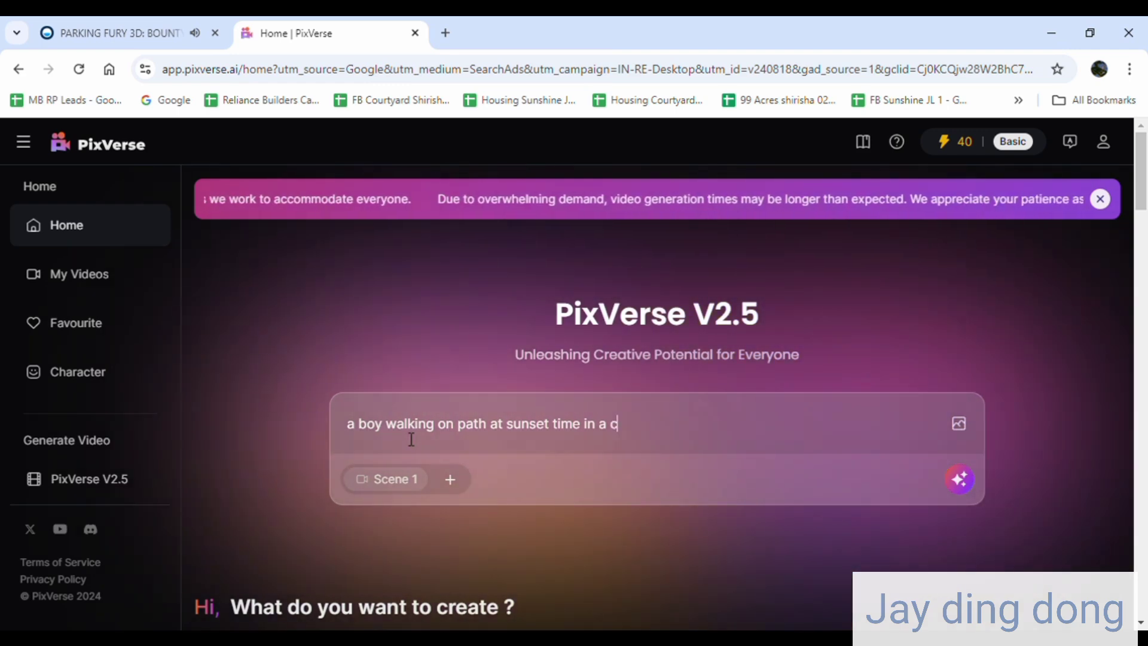
{"action": "type", "text": "ity"}
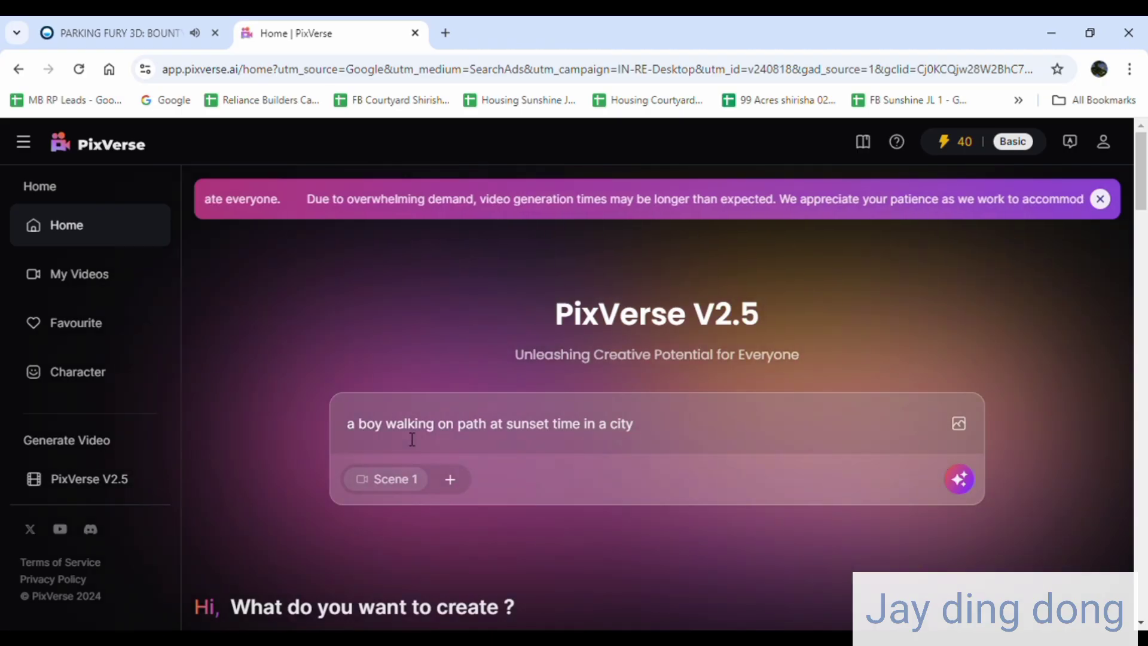
{"action": "left_click", "coordinate": [961, 480]}
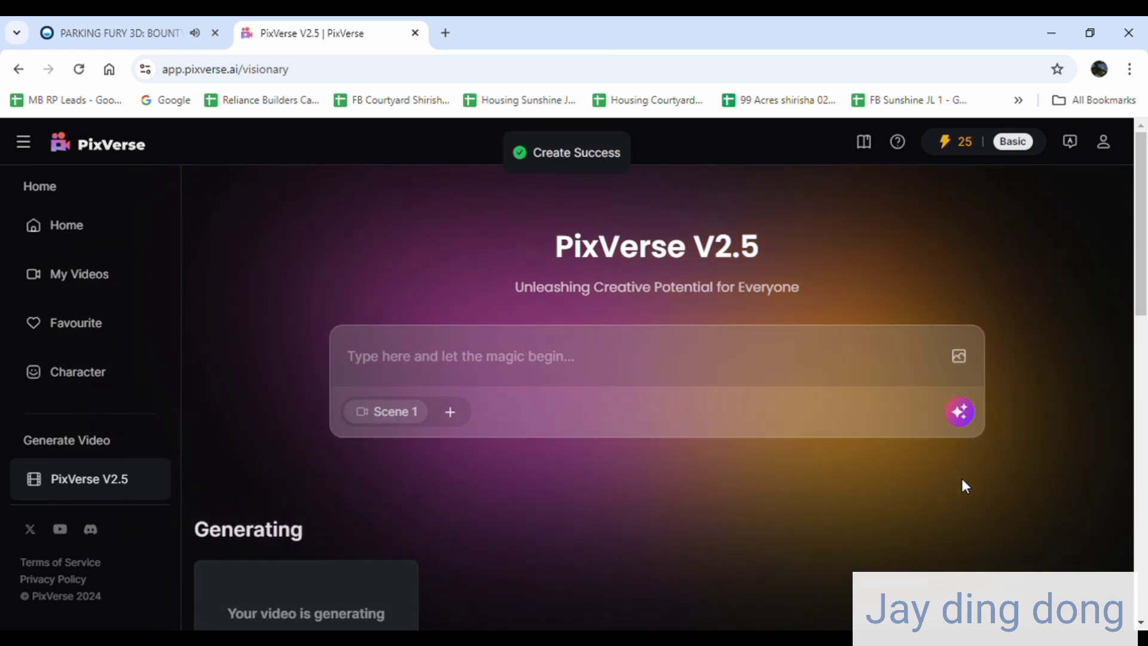
Step: Check the progress of the generating video and look through the earlier creations
{"action": "scroll", "coordinate": [632, 507], "scroll_direction": "down", "scroll_amount": 2}
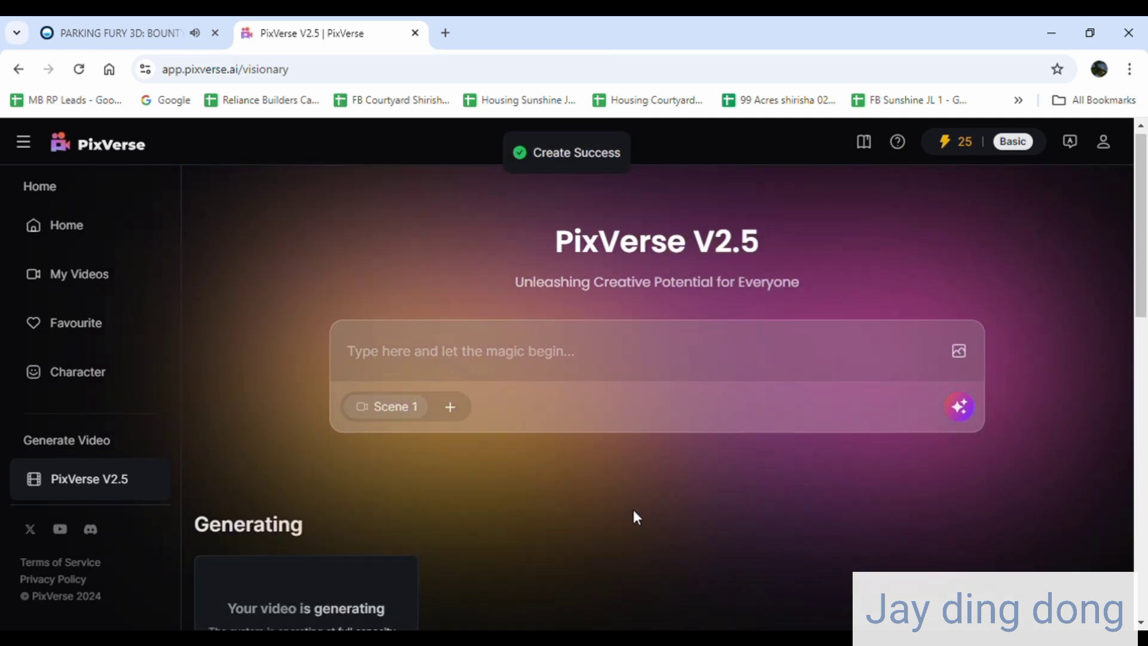
{"action": "scroll", "coordinate": [571, 528], "scroll_direction": "down", "scroll_amount": 2}
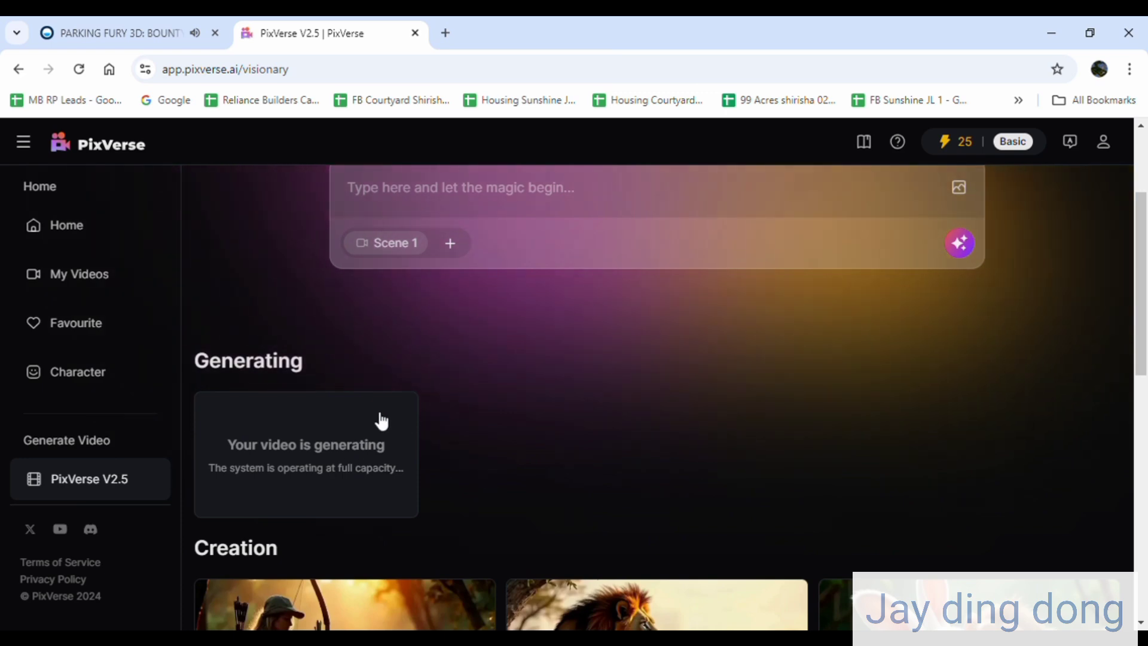
{"action": "scroll", "coordinate": [652, 446], "scroll_direction": "down", "scroll_amount": 5}
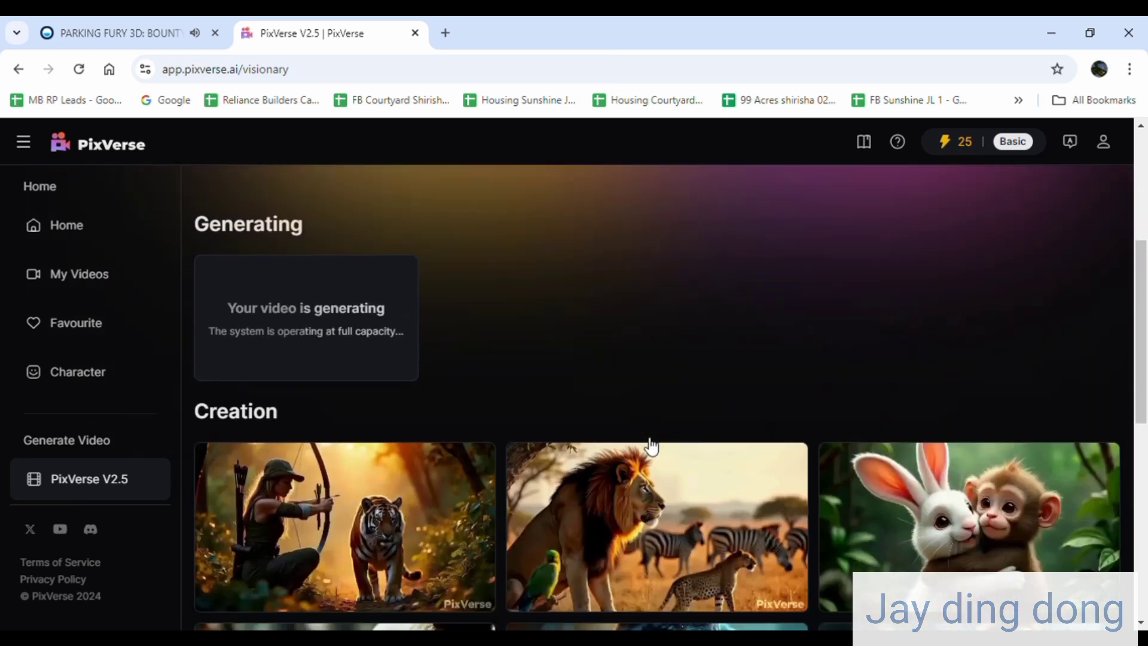
{"action": "scroll", "coordinate": [651, 446], "scroll_direction": "down", "scroll_amount": 3}
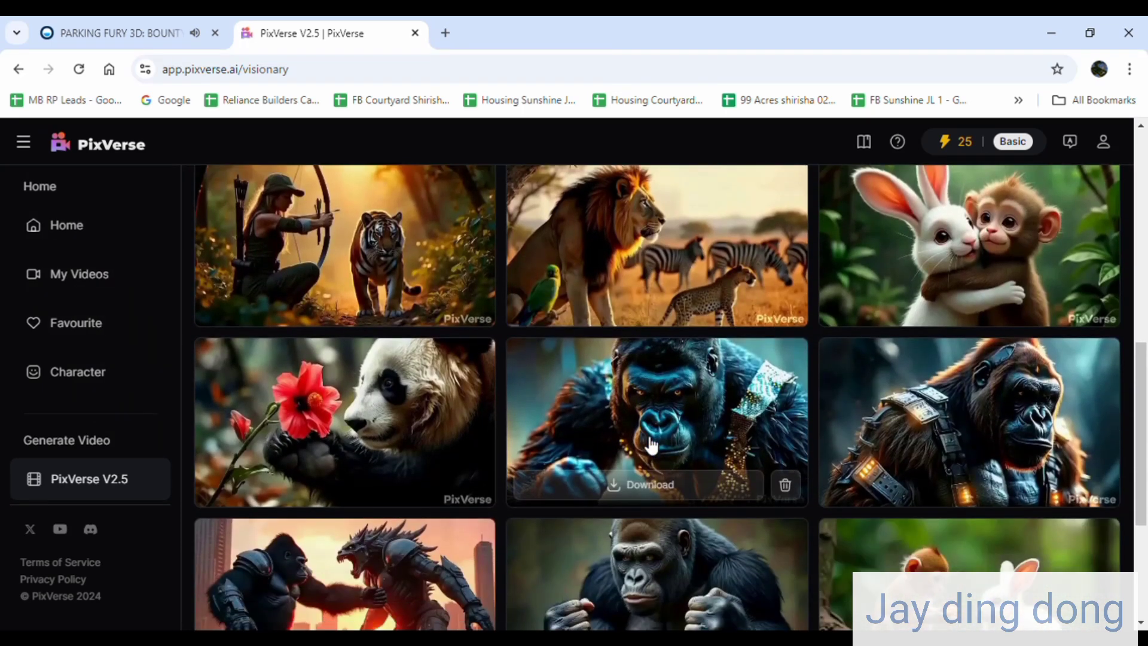
{"action": "scroll", "coordinate": [652, 446], "scroll_direction": "down", "scroll_amount": 3}
{"action": "scroll", "coordinate": [652, 446], "scroll_direction": "down", "scroll_amount": 2}
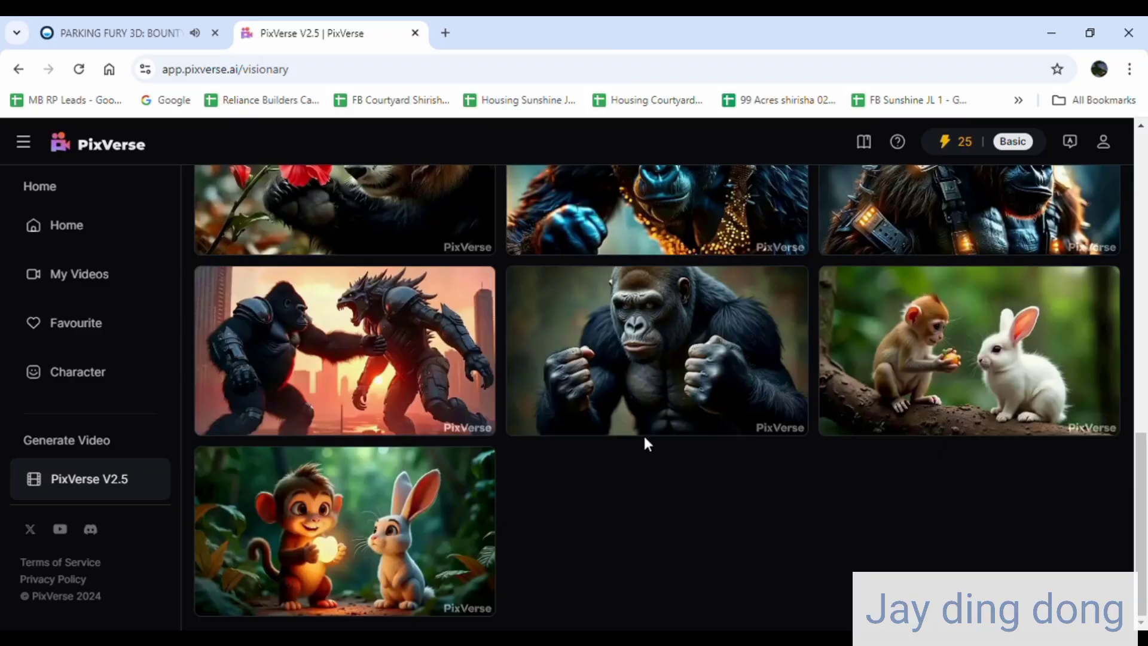
{"action": "scroll", "coordinate": [613, 465], "scroll_direction": "up", "scroll_amount": 2}
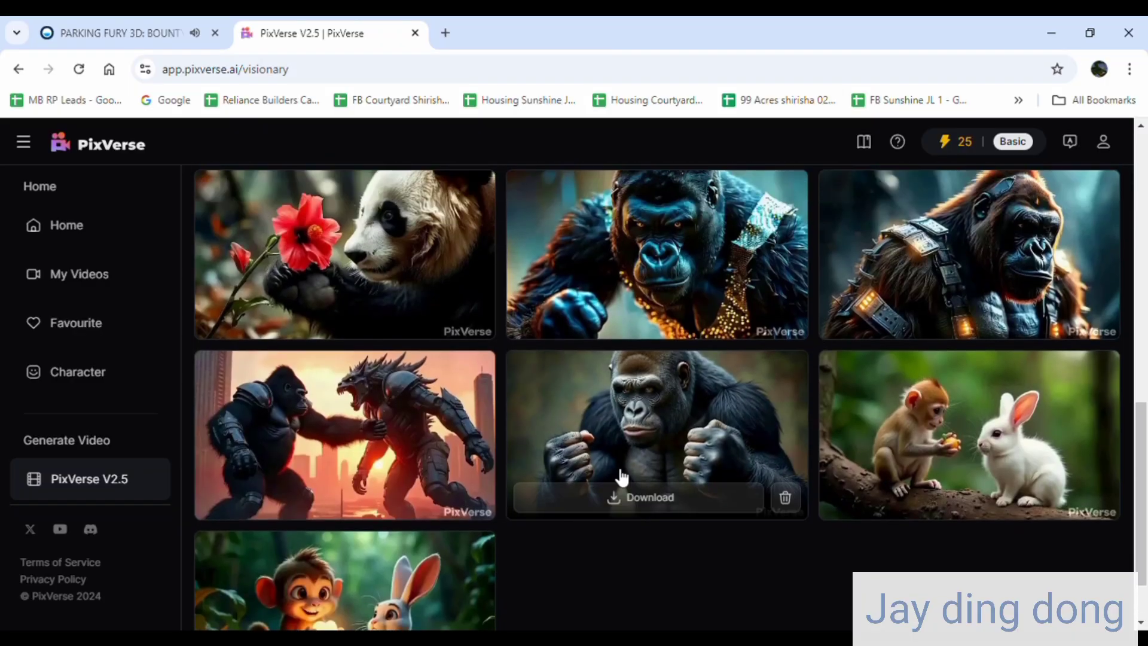
{"action": "scroll", "coordinate": [619, 475], "scroll_direction": "up", "scroll_amount": 1}
{"action": "scroll", "coordinate": [620, 477], "scroll_direction": "up", "scroll_amount": 10}
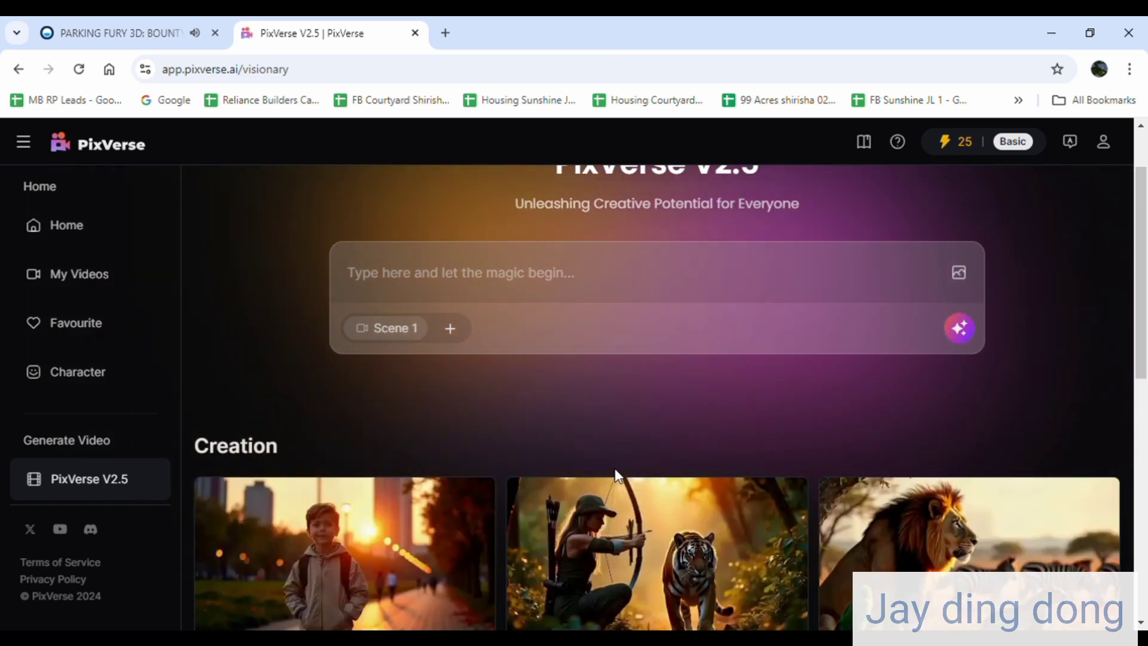
Step: Open the new video of the boy at sunset from the creations and download it
{"action": "scroll", "coordinate": [473, 448], "scroll_direction": "down", "scroll_amount": 1}
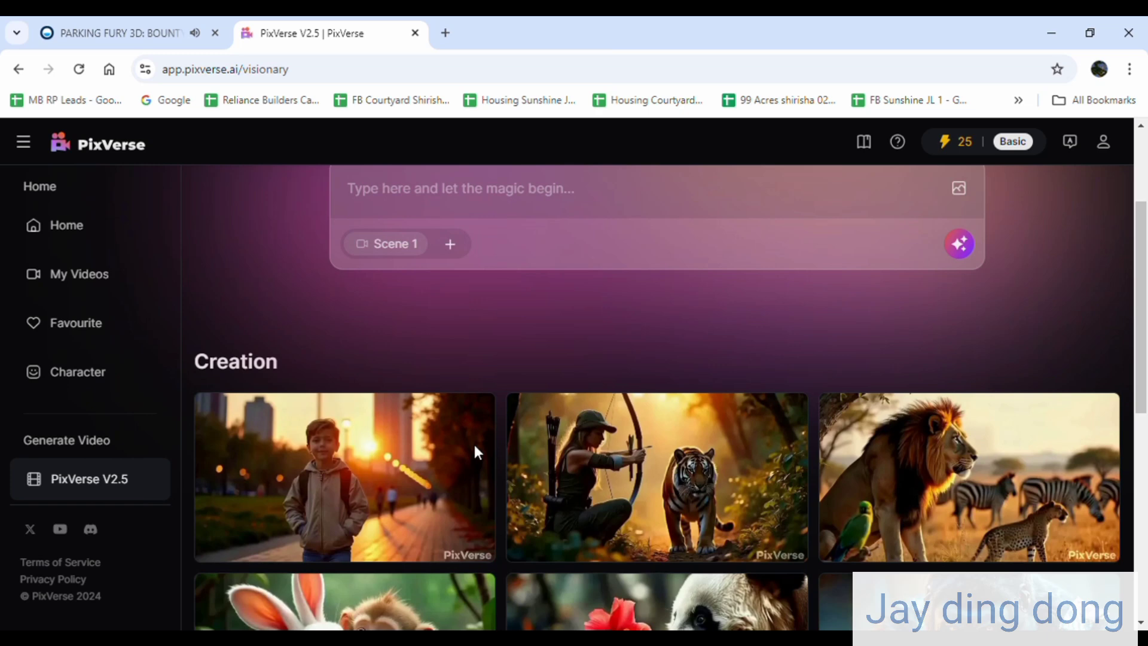
{"action": "left_click", "coordinate": [411, 497]}
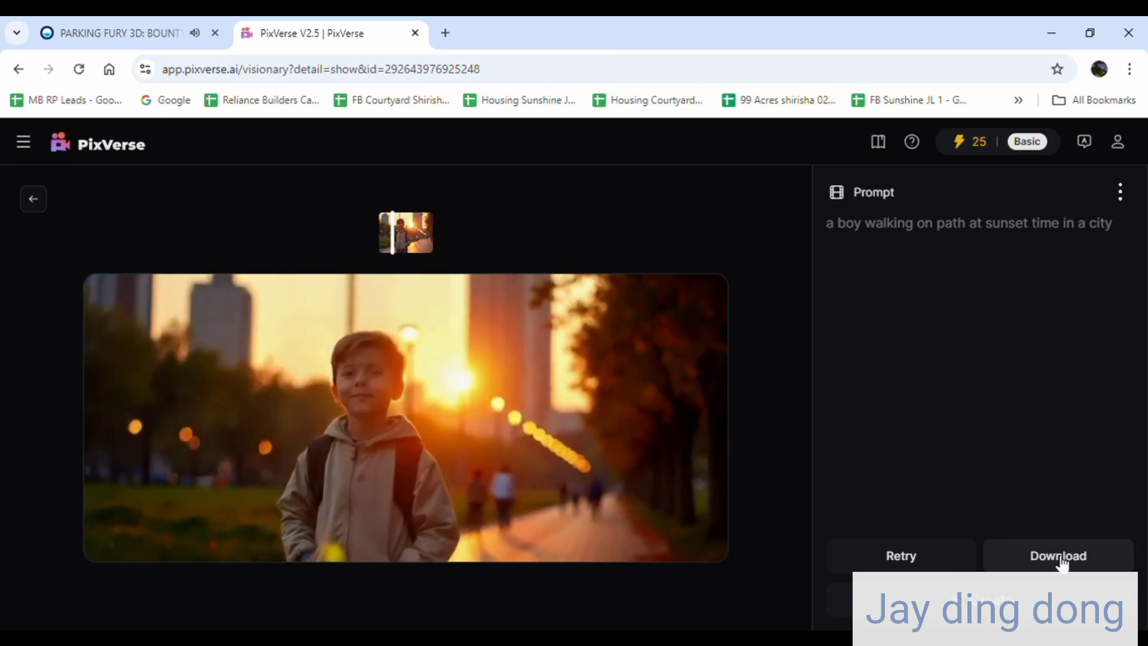
{"action": "left_click", "coordinate": [1062, 562]}
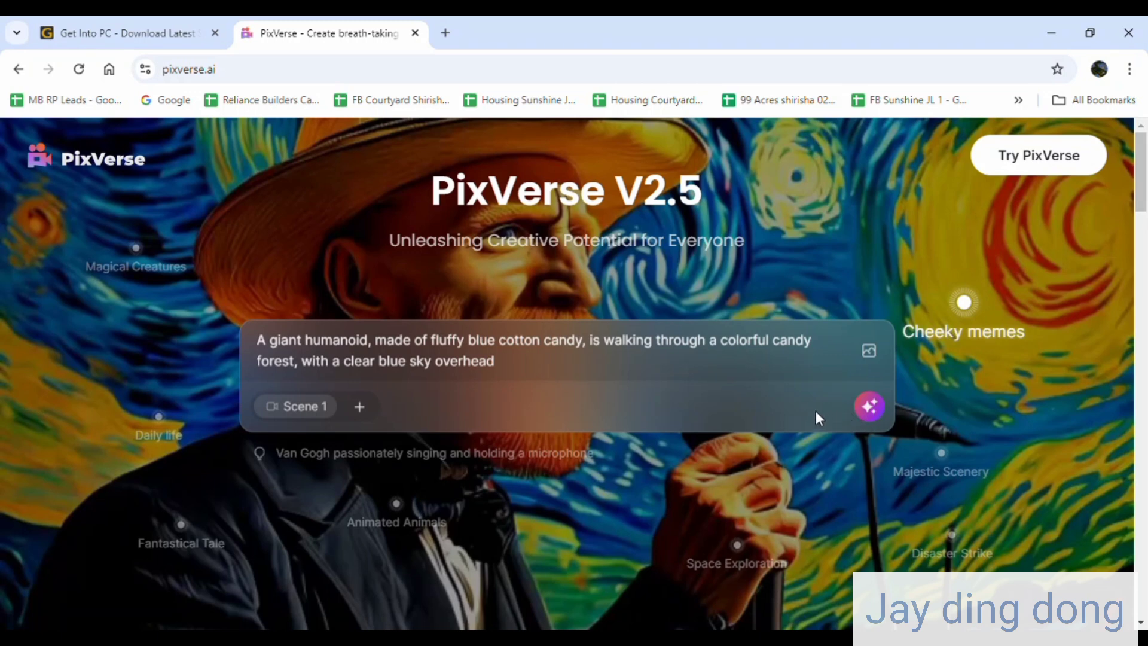
Step: Generate a video from the prefilled prompt about a giant humanoid made of fluffy blue cotton candy walking through a candy forest
{"action": "left_click", "coordinate": [870, 407]}
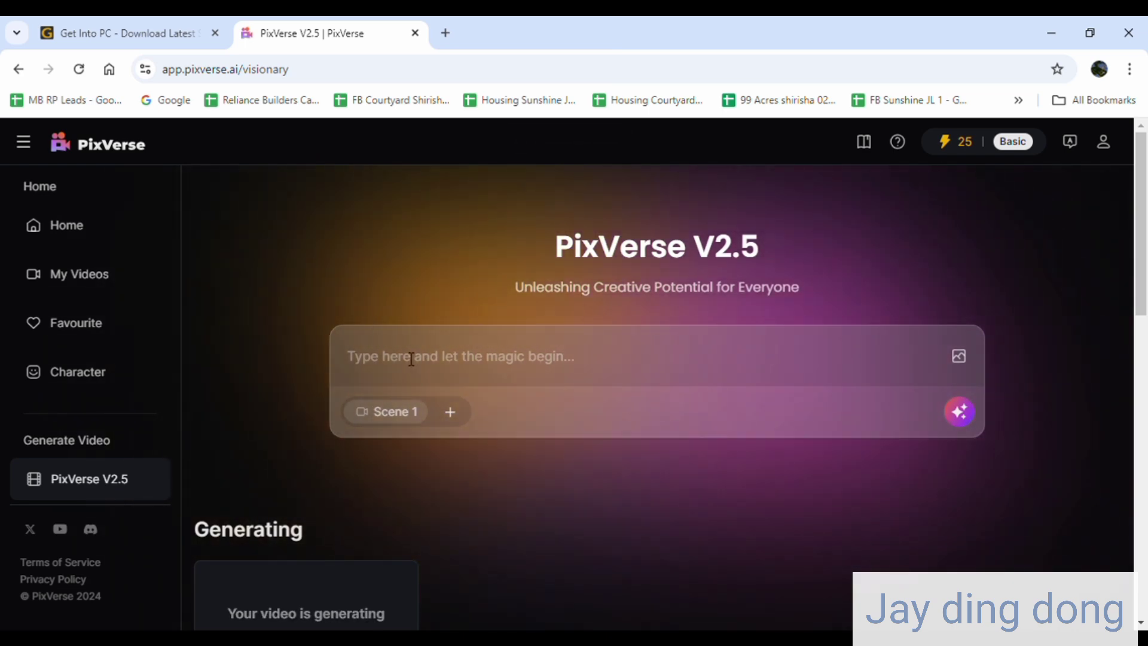
{"action": "left_click", "coordinate": [406, 356]}
Step: Open the finished blue cotton candy humanoid video from the creations and download it
{"action": "scroll", "coordinate": [285, 390], "scroll_direction": "down", "scroll_amount": 2}
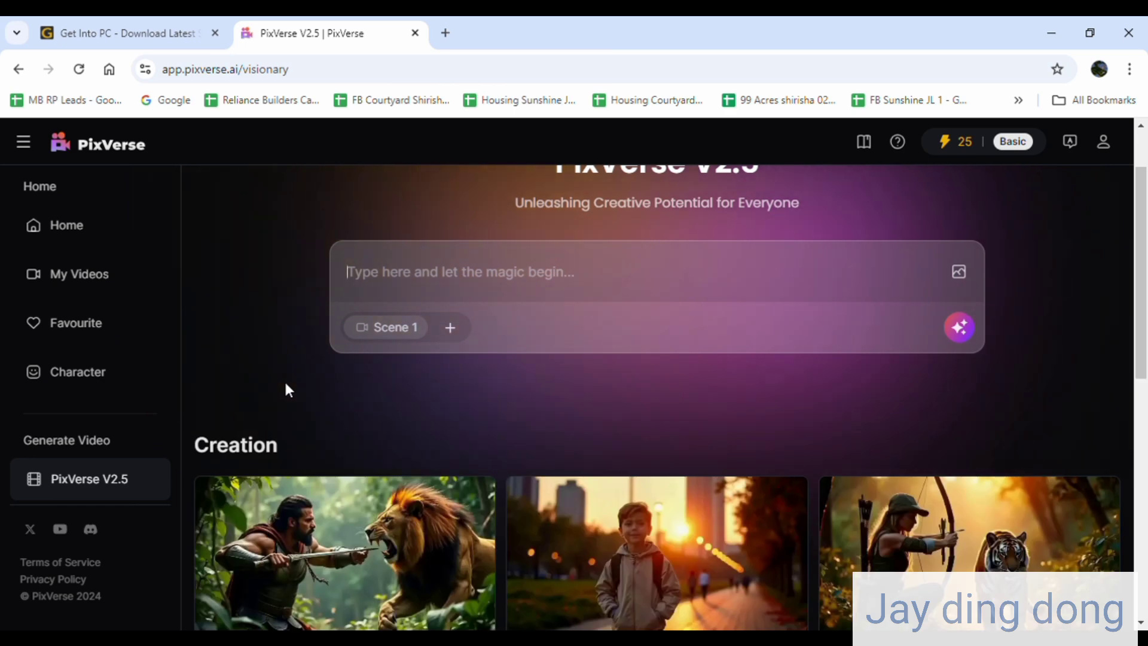
{"action": "left_click", "coordinate": [339, 547]}
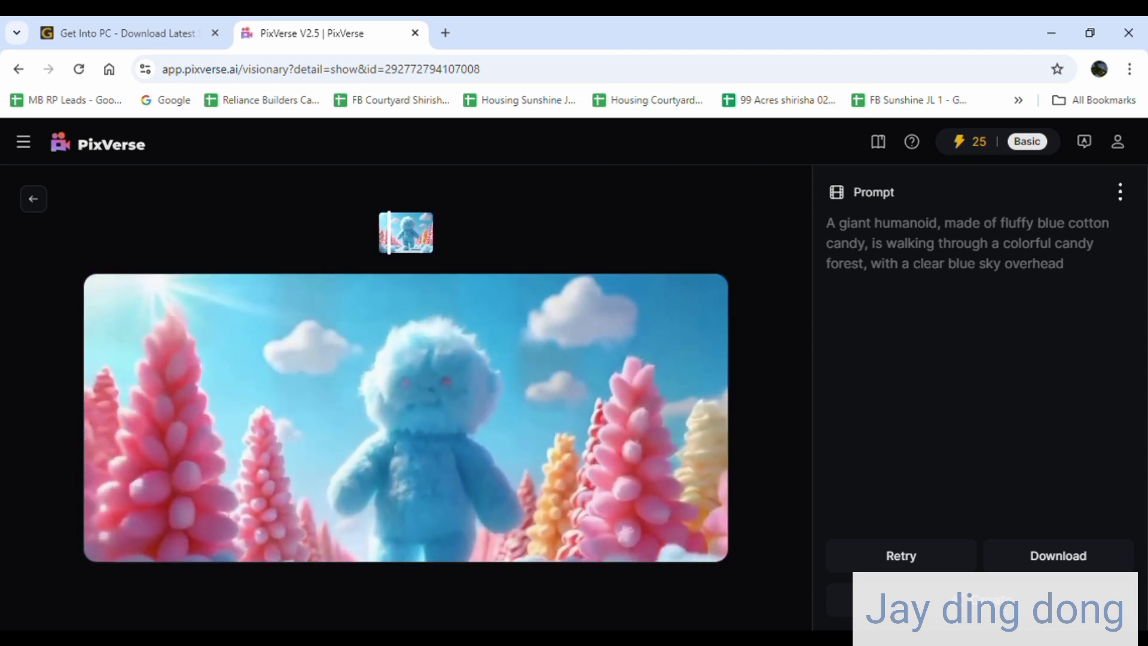
{"action": "left_click", "coordinate": [1046, 564]}
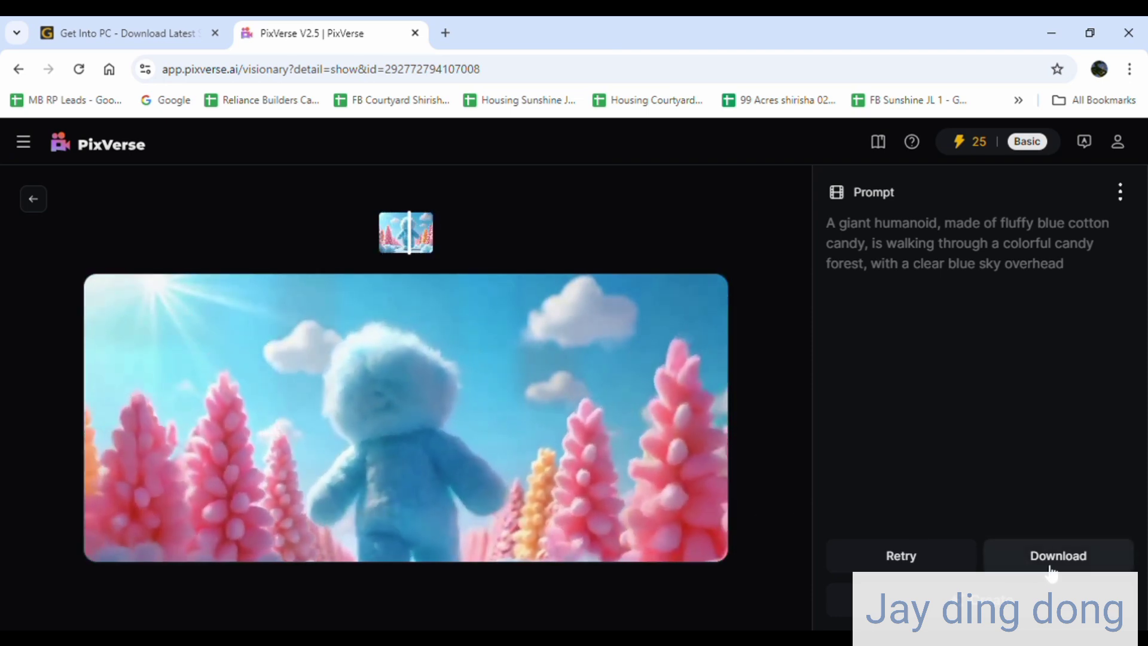
Step: Return to the home page and generate a video from the prompt "A bull and a lion fighting in a forest"
{"action": "left_click", "coordinate": [20, 69]}
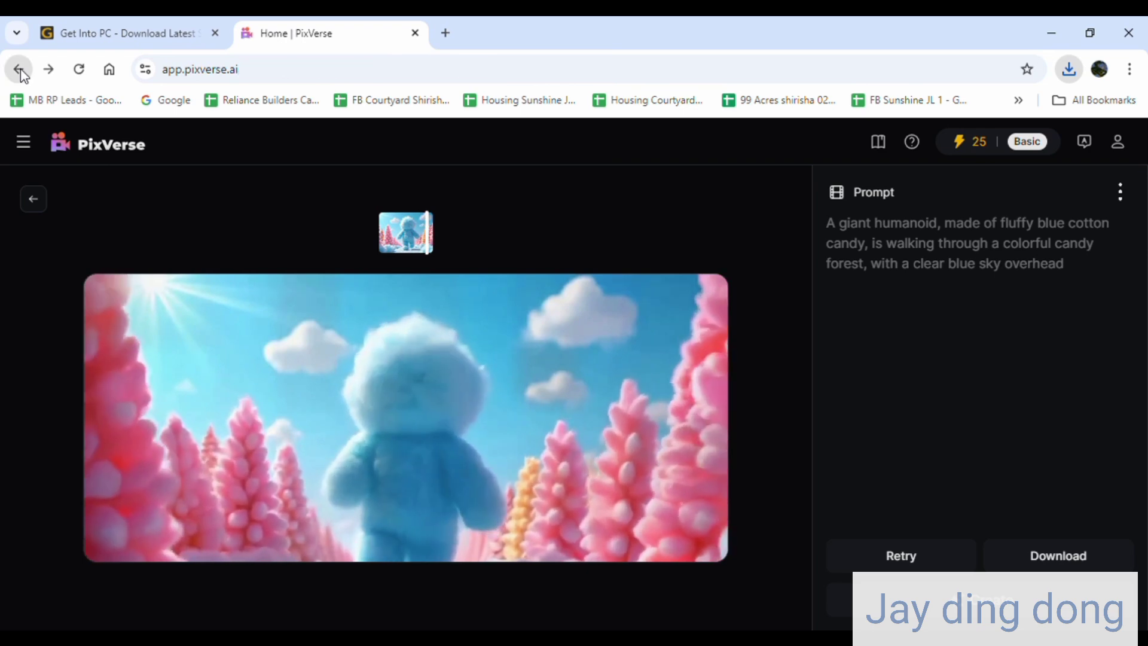
{"action": "left_click", "coordinate": [437, 431]}
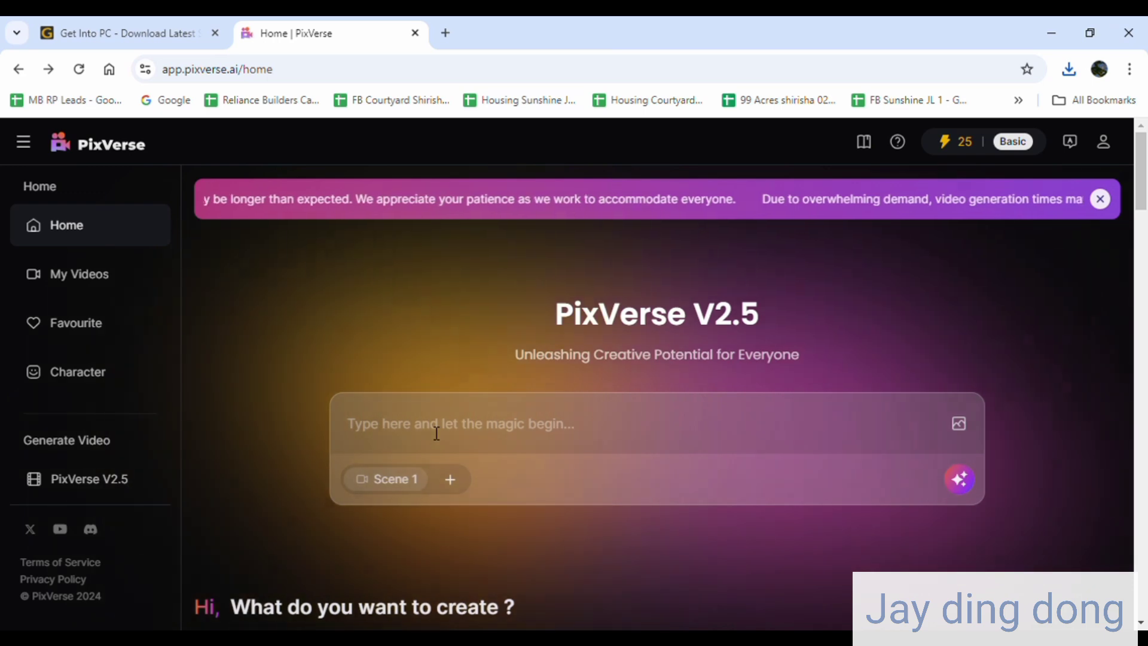
{"action": "type", "text": "A "}
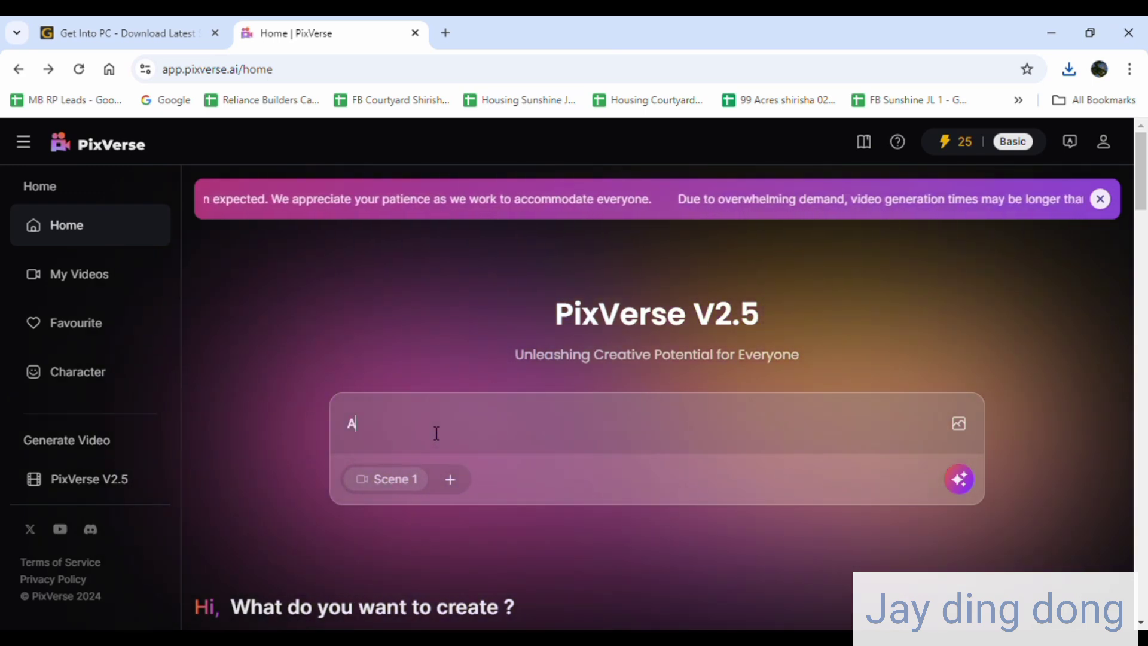
{"action": "type", "text": "bull"}
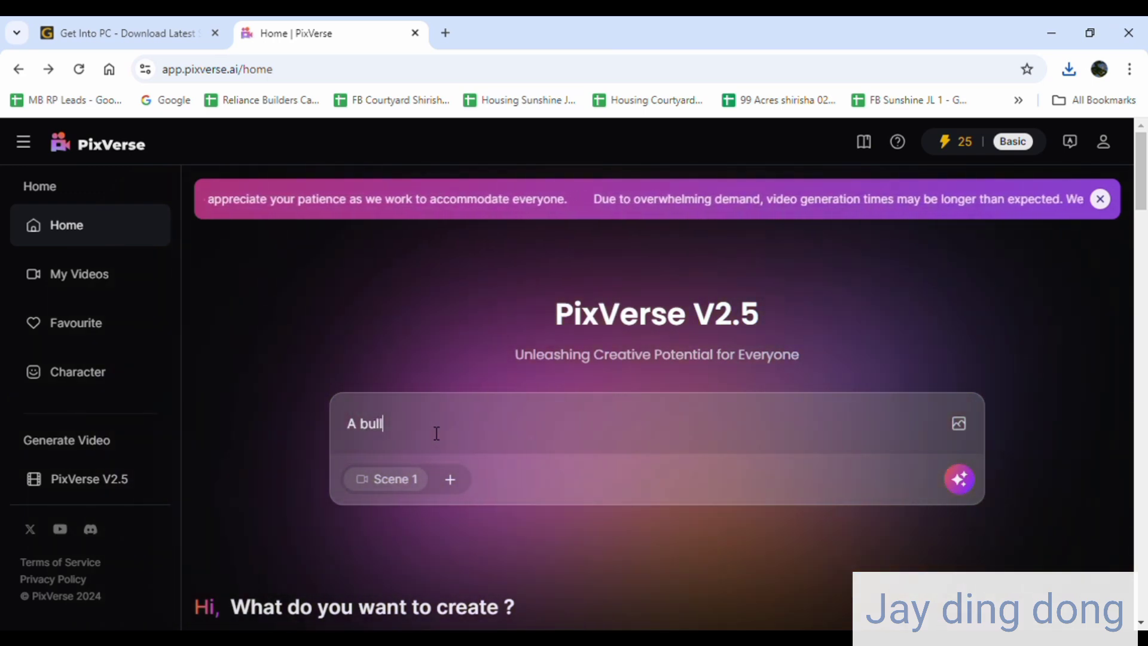
{"action": "type", "text": " and a "}
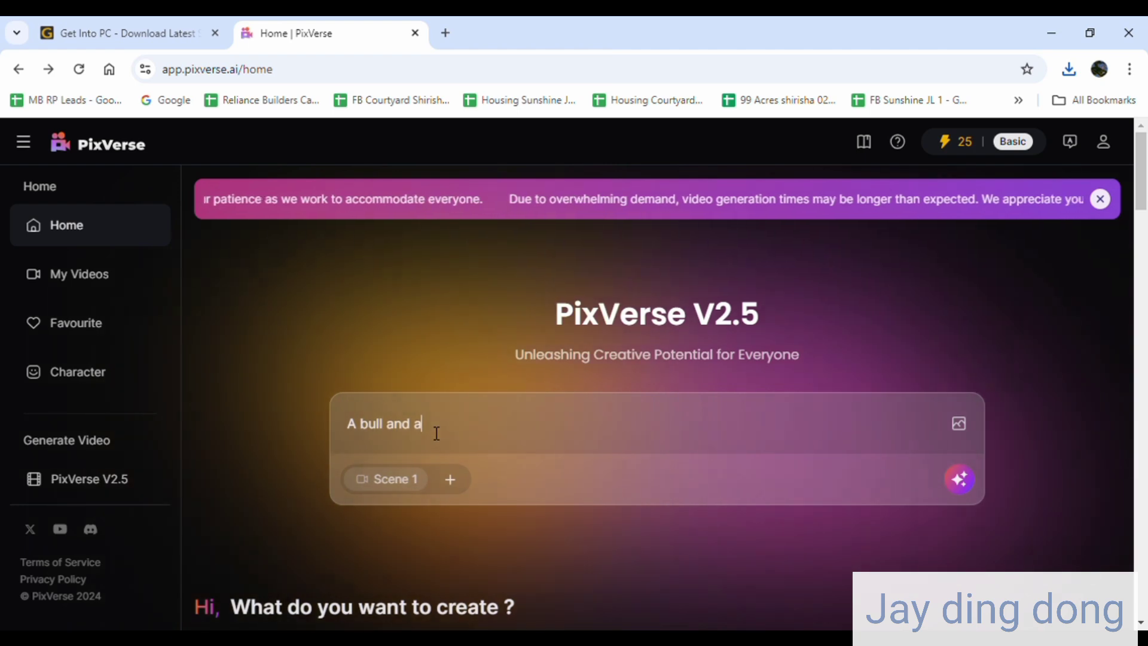
{"action": "type", "text": "li"}
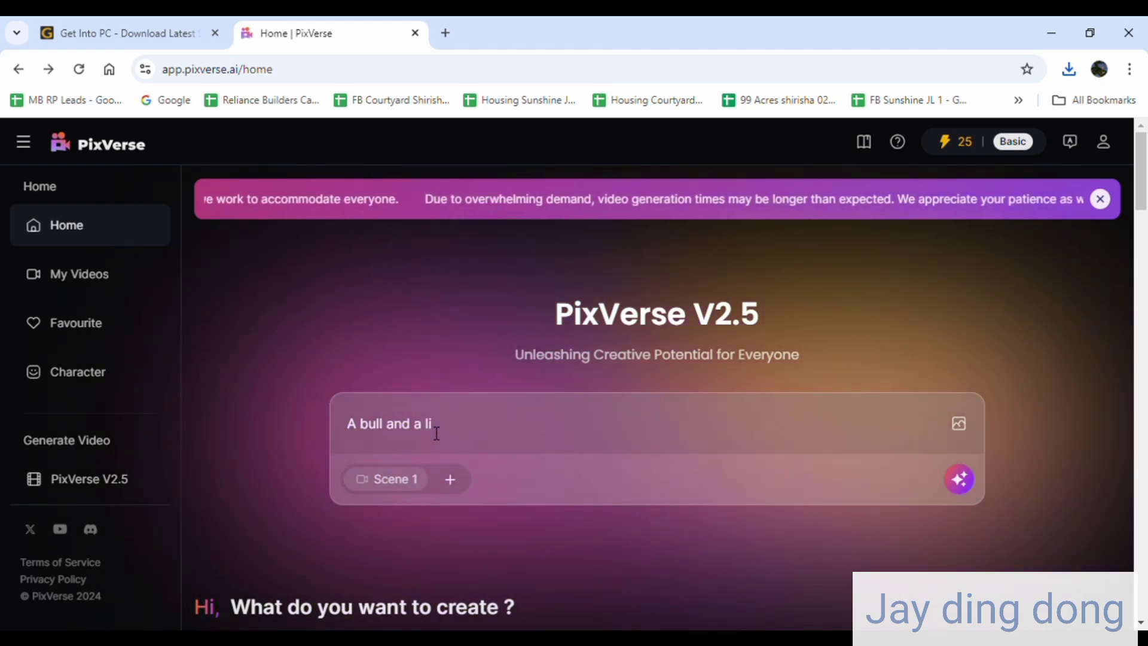
{"action": "type", "text": "on"}
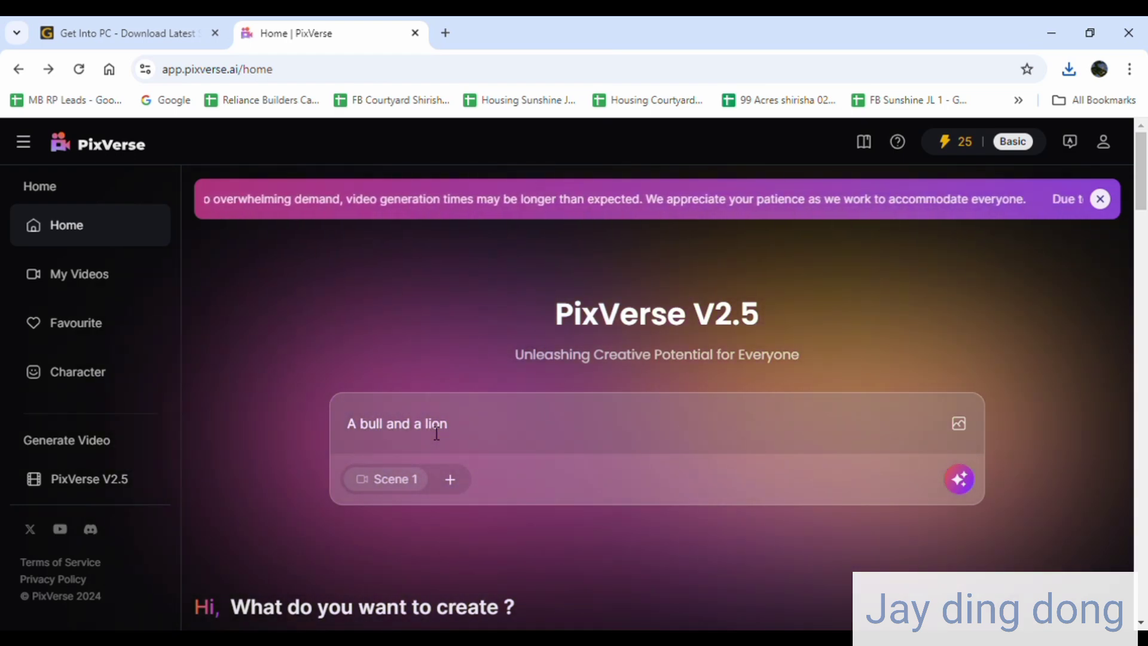
{"action": "type", "text": "ighti"}
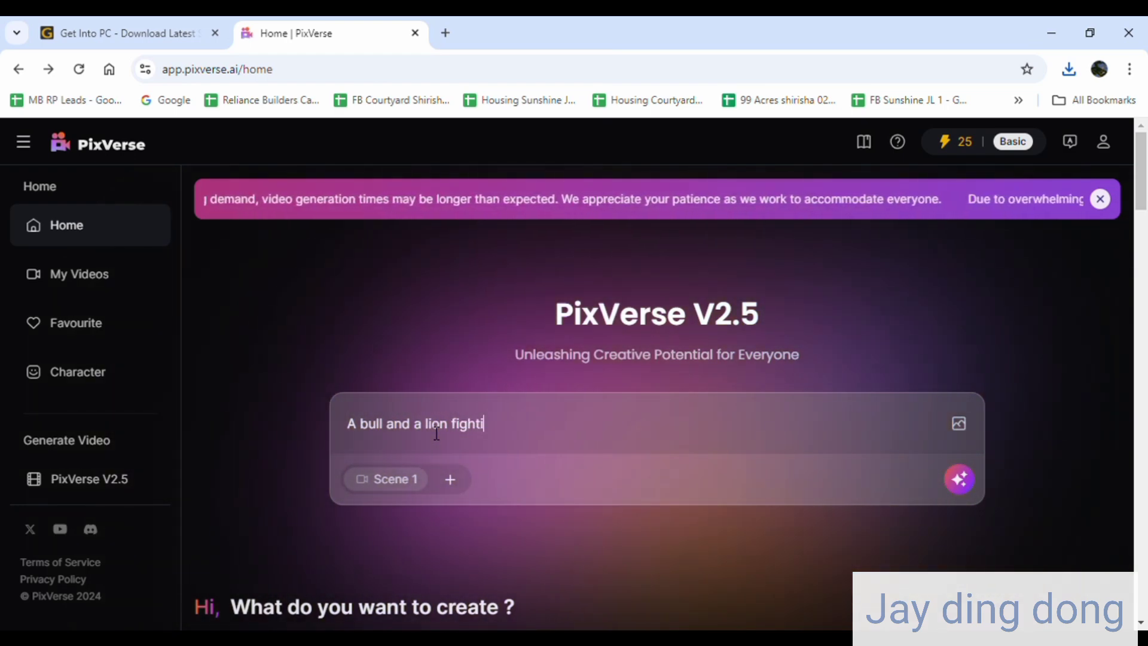
{"action": "type", "text": "ng in a "}
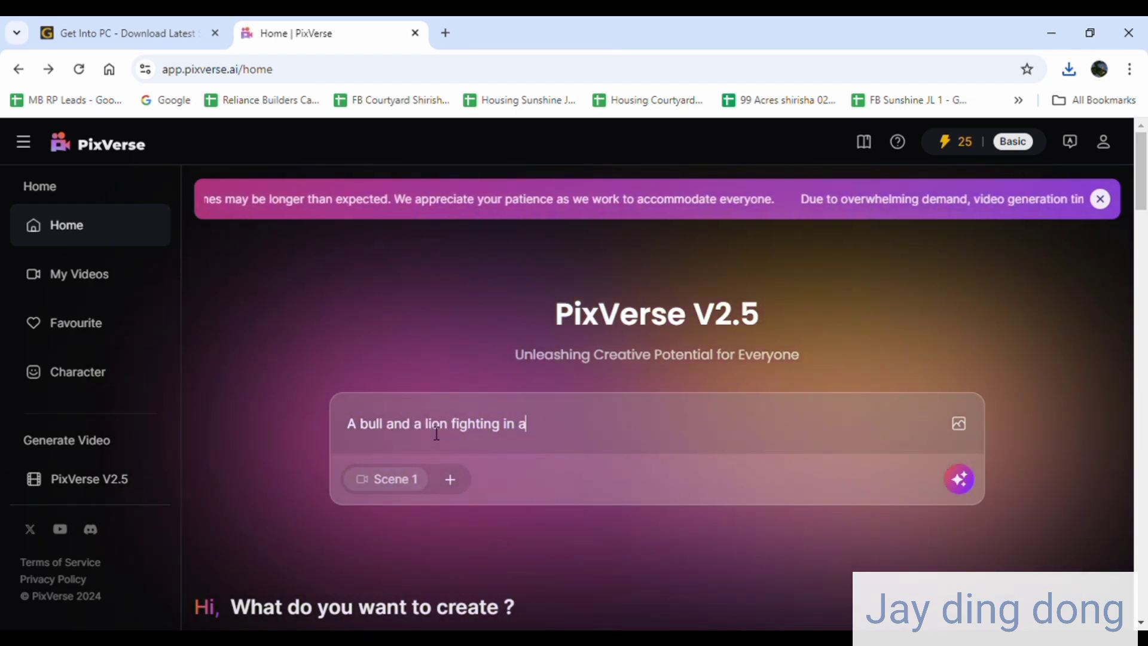
{"action": "type", "text": "fore"}
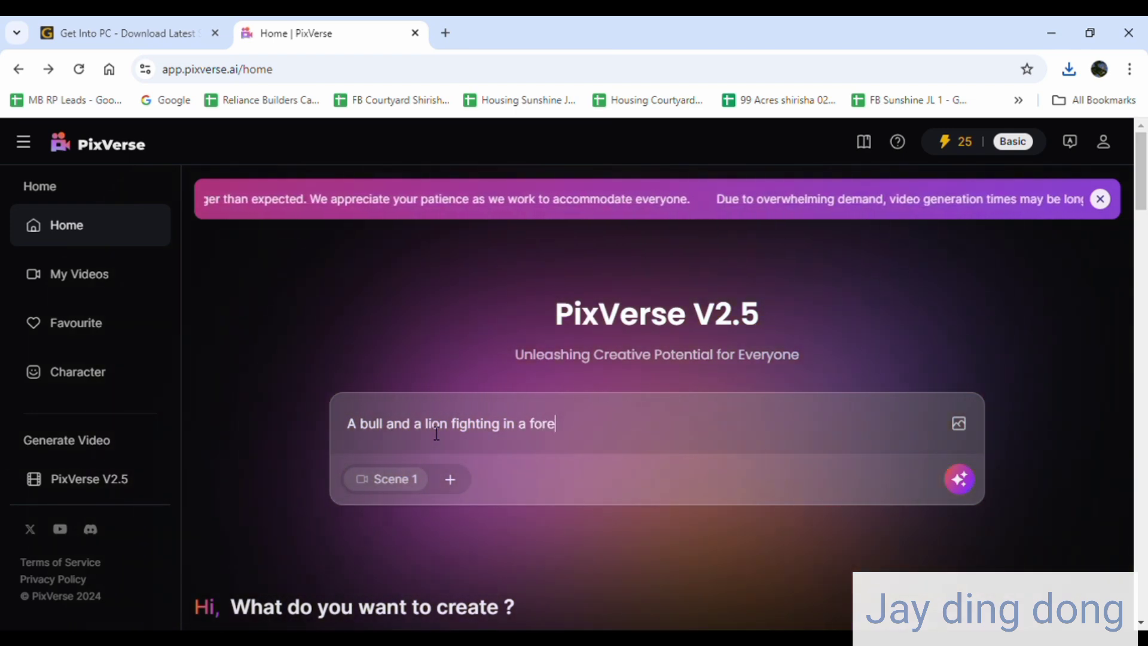
{"action": "type", "text": "st"}
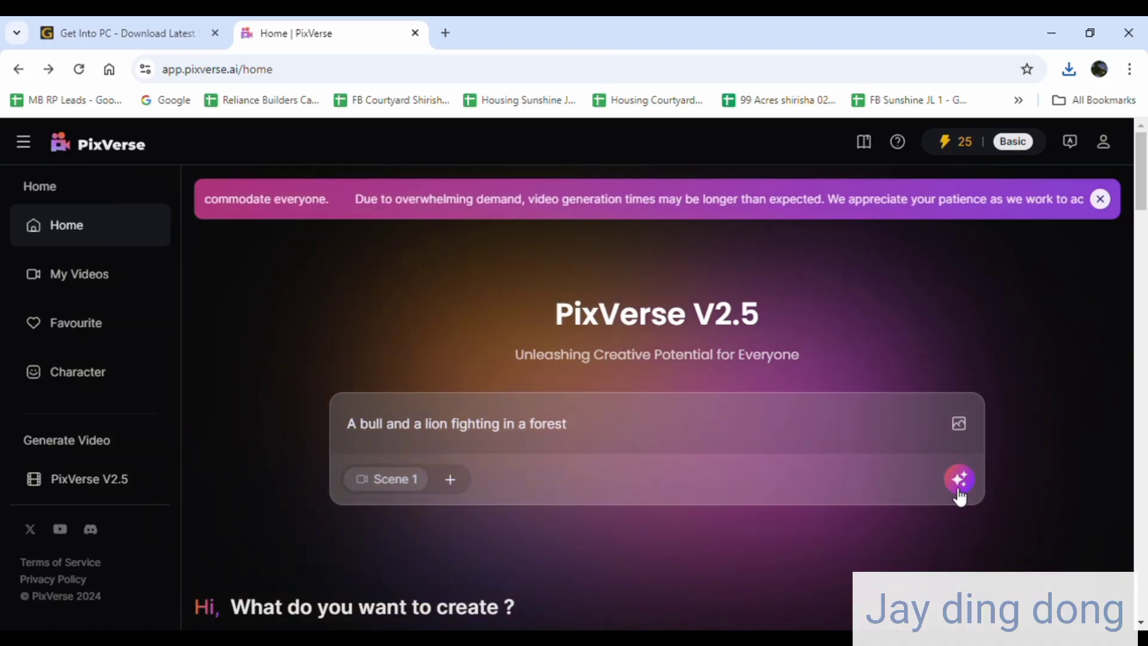
{"action": "left_click", "coordinate": [961, 491]}
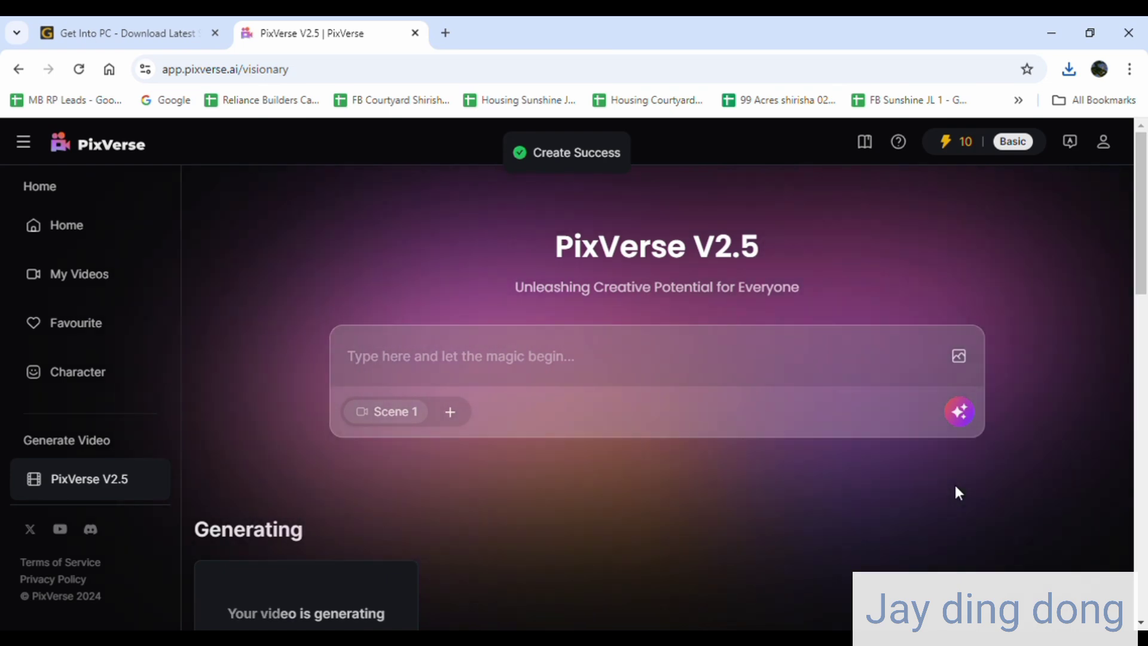
Step: Open the finished video of the bull and lion fighting from the creations
{"action": "scroll", "coordinate": [769, 507], "scroll_direction": "down", "scroll_amount": 2}
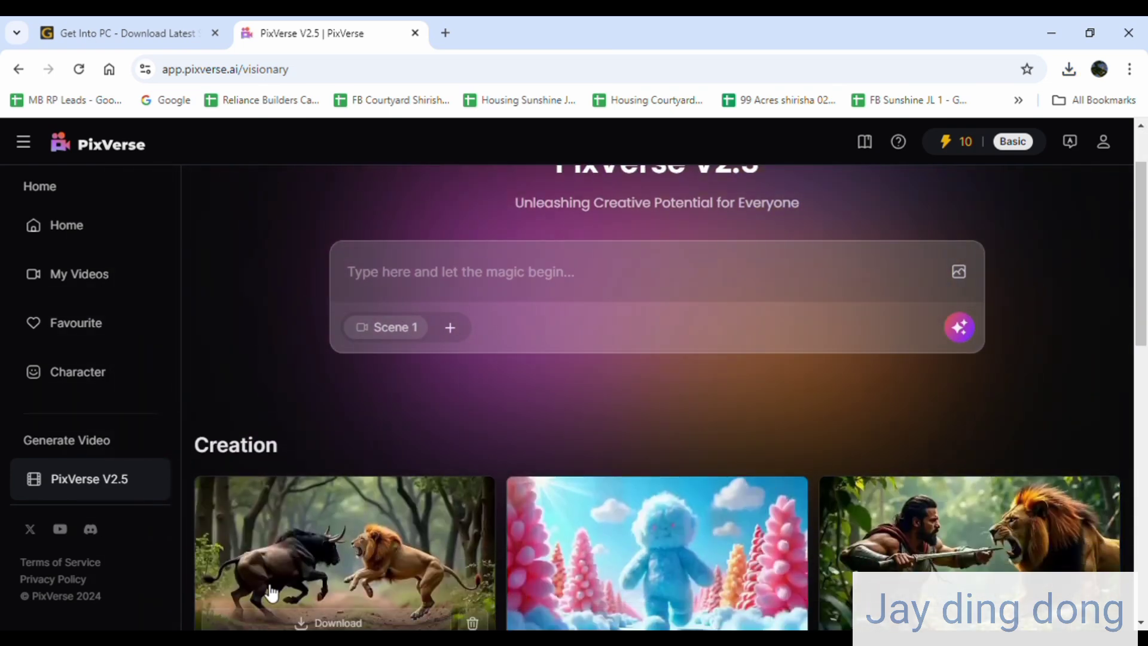
{"action": "left_click", "coordinate": [343, 565]}
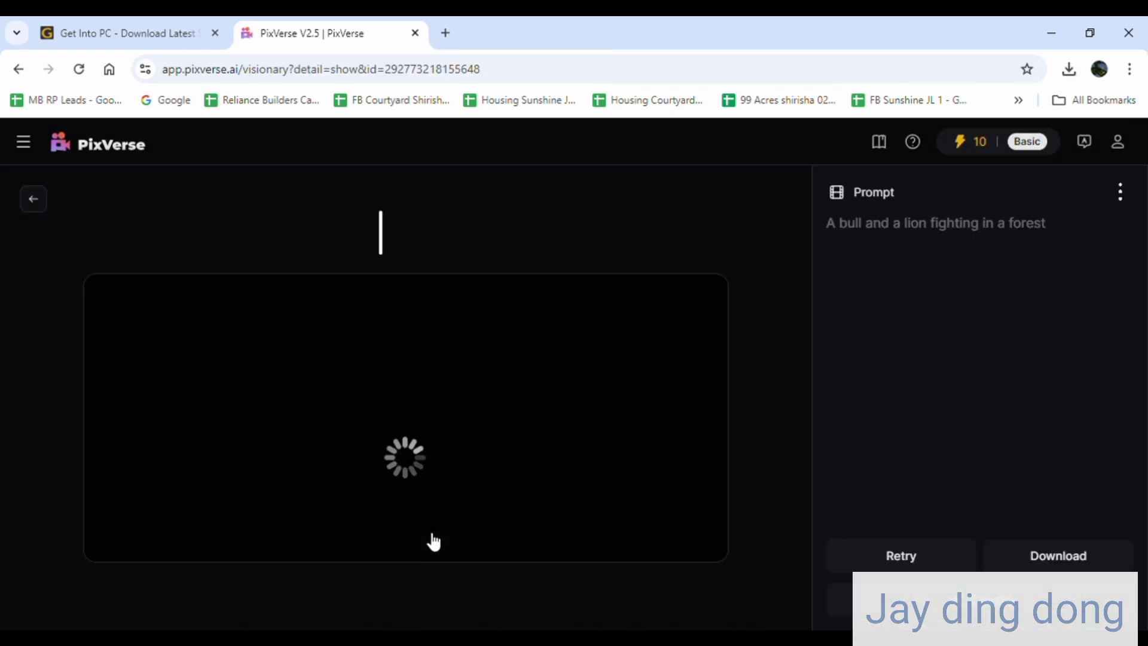